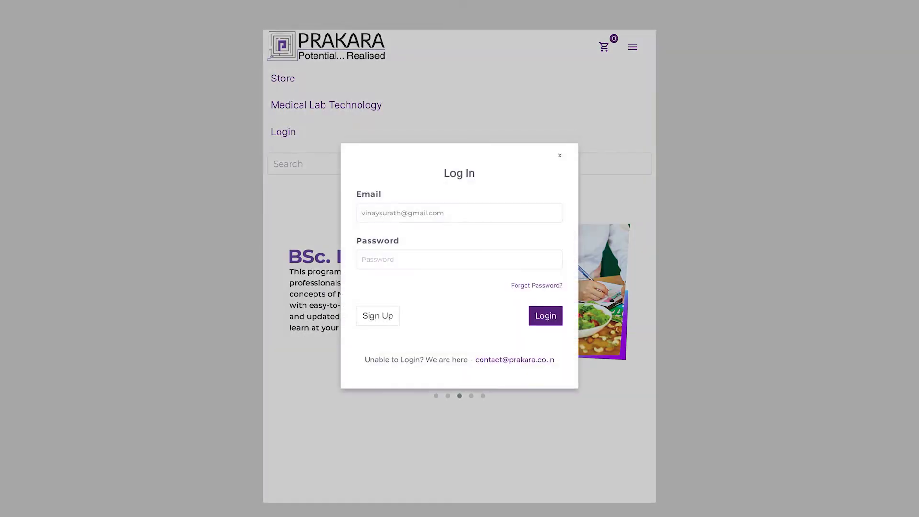
# Enter the password and submit the login to reach the BPT Year-1 package
pyautogui.press('Tab')
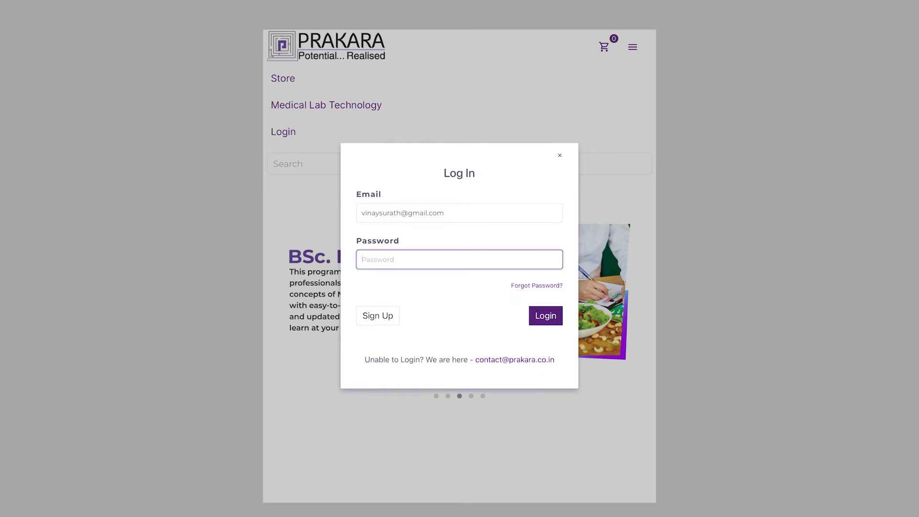
pyautogui.write('******')
pyautogui.press('Return')
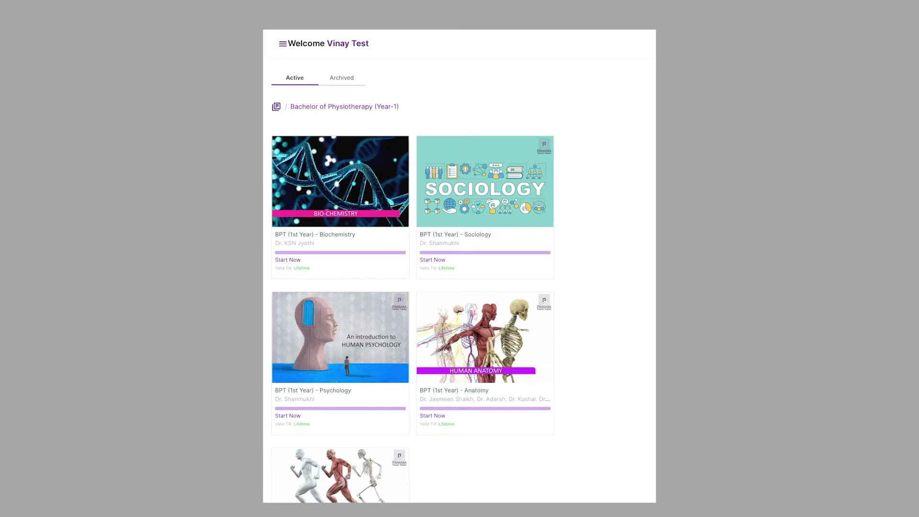
pyautogui.scroll(-1, 459, 287)
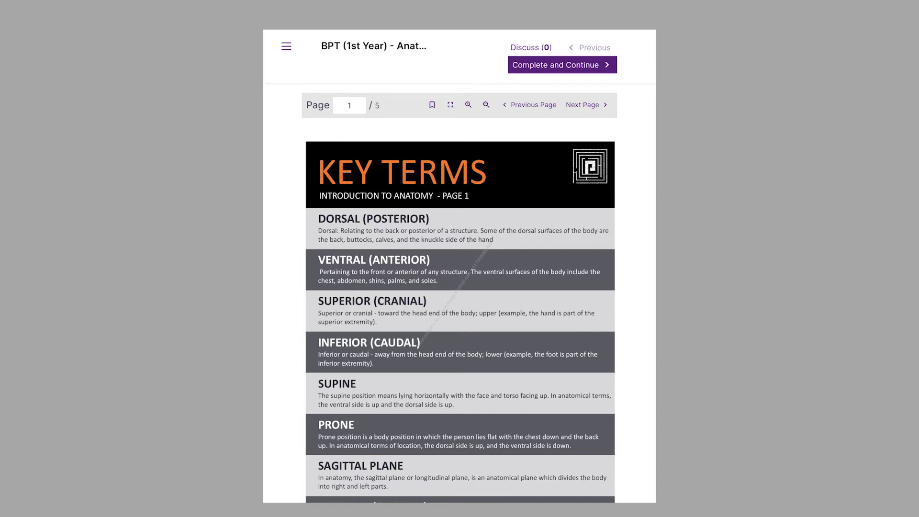
pyautogui.scroll(-2, 459, 301)
pyautogui.scroll(1, 460, 302)
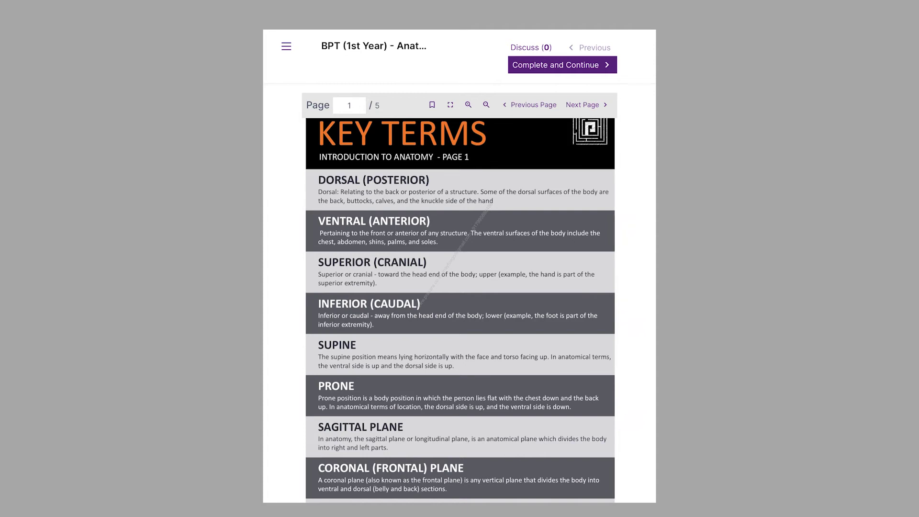
# Open the Overview of Human Anatomy Part 01 lesson from the contents list and play its video
pyautogui.click(285, 46)
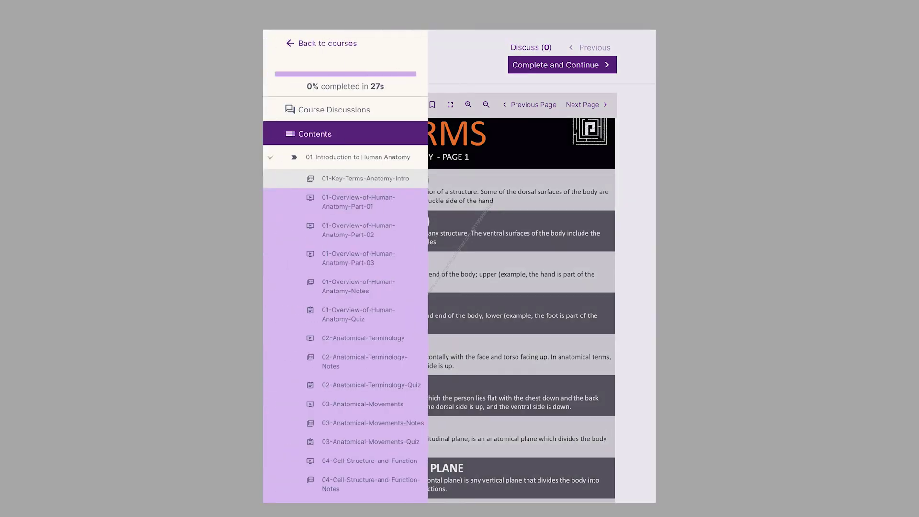
pyautogui.click(359, 201)
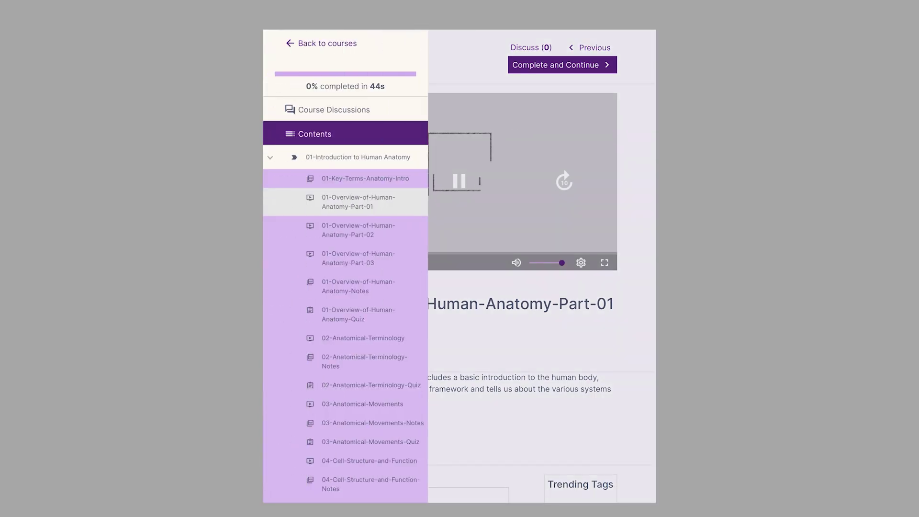
pyautogui.click(286, 46)
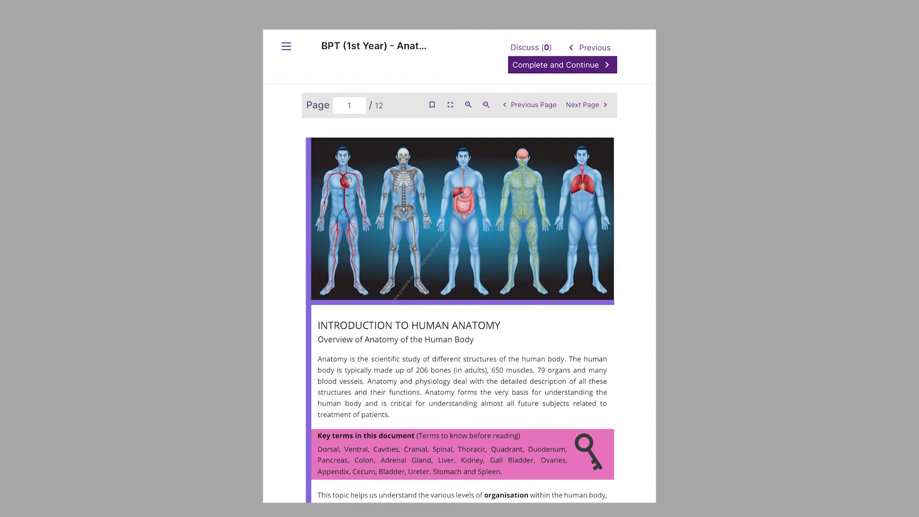
# Advance the anatomy notes two pages, from page 1 to page 3
pyautogui.click(582, 104)
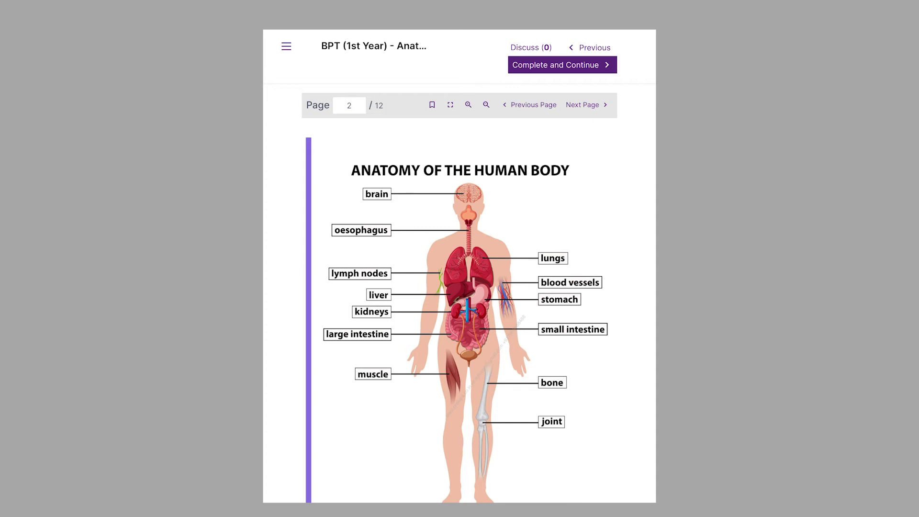
pyautogui.scroll(-1, 460, 295)
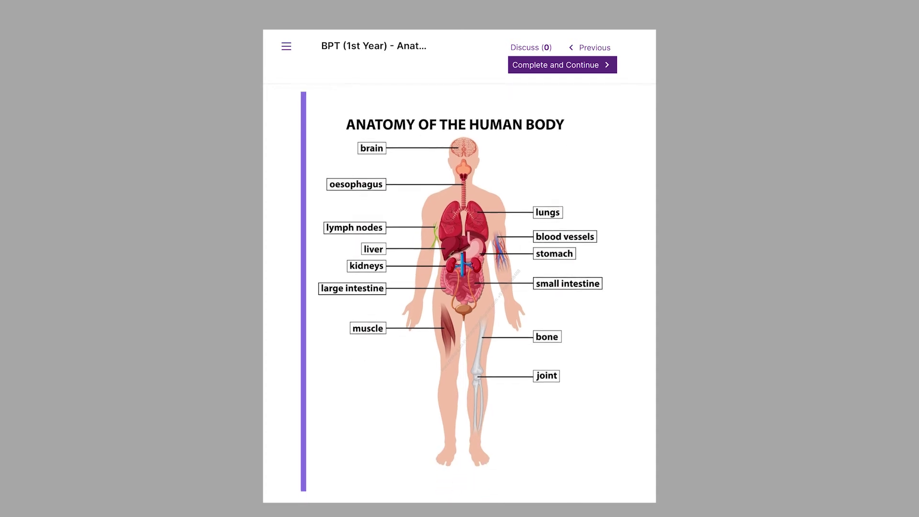
pyautogui.scroll(1, 460, 295)
pyautogui.click(578, 104)
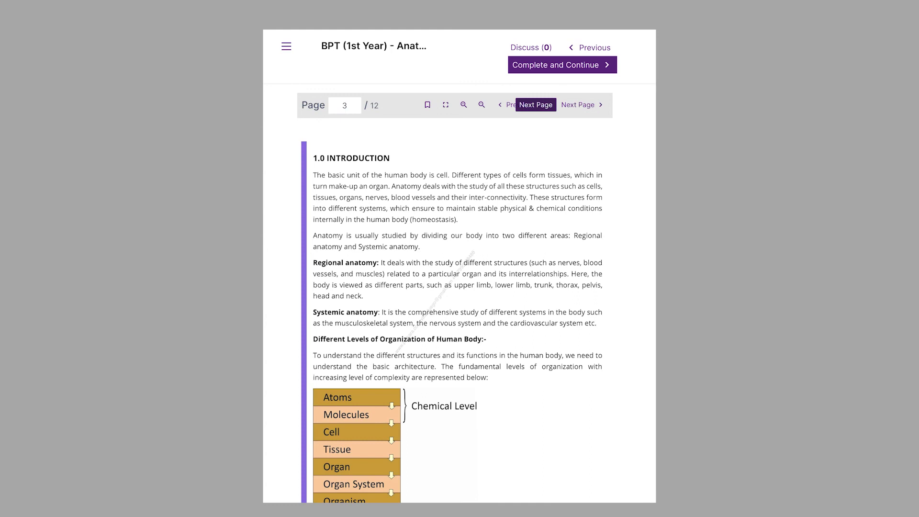
pyautogui.scroll(-1, 455, 301)
pyautogui.scroll(1, 456, 300)
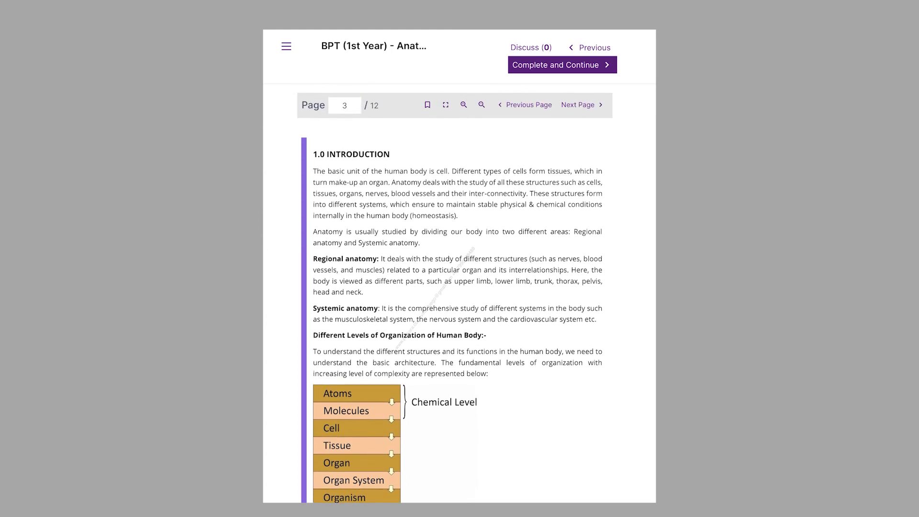
# Open the 01-Overview-of-Human-Anatomy-Quiz from the contents list and start it
pyautogui.click(286, 47)
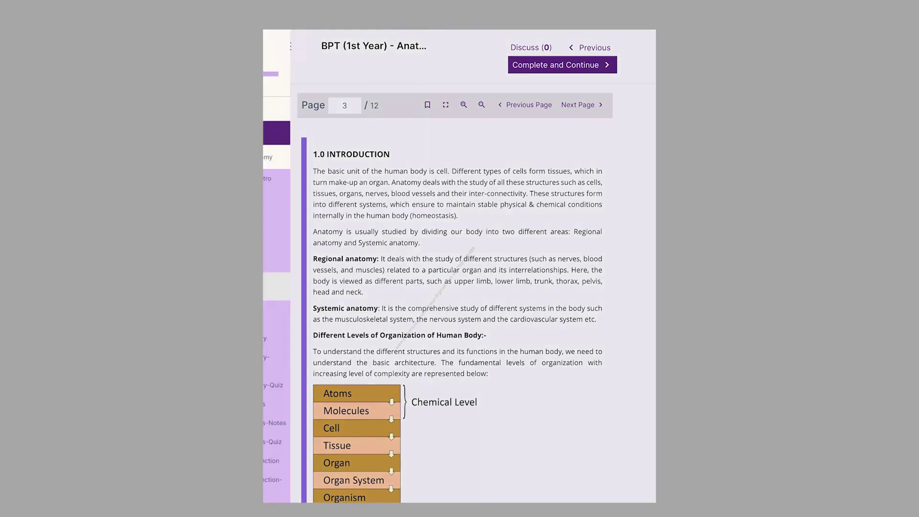
pyautogui.click(358, 314)
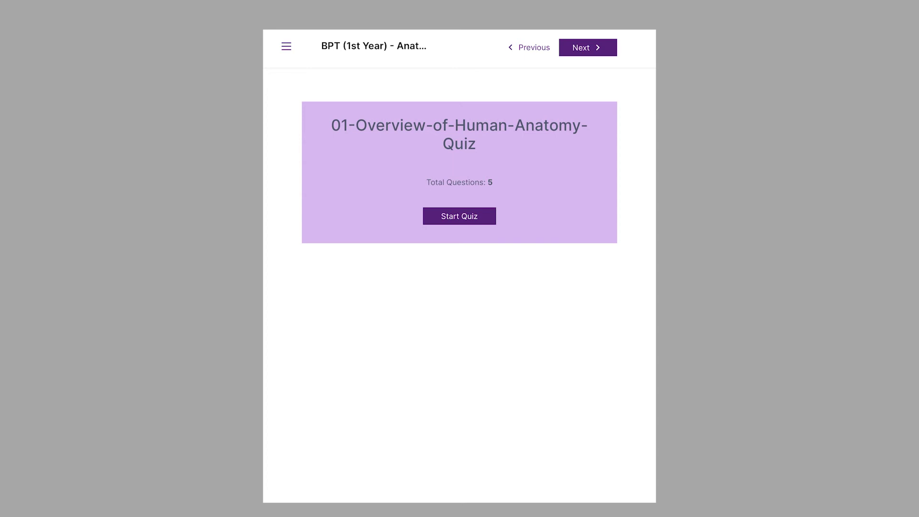
pyautogui.scroll(-3, 459, 301)
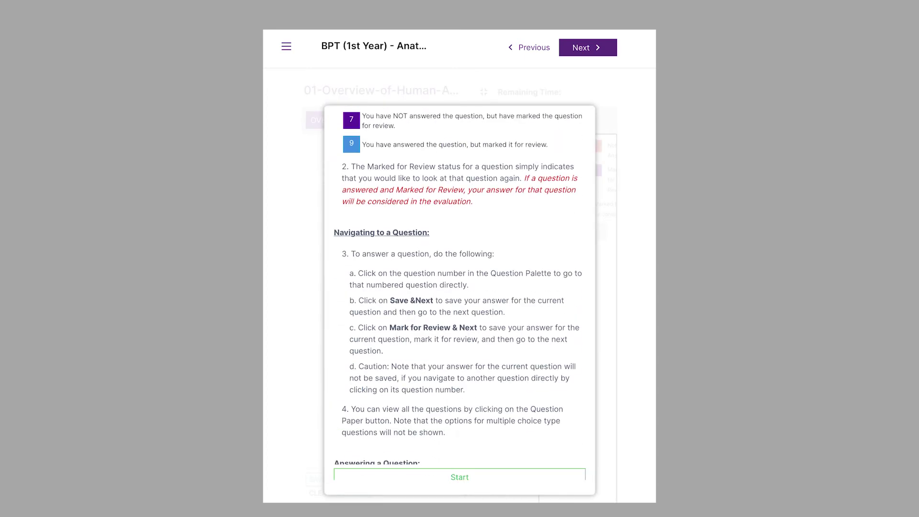
pyautogui.scroll(-3, 459, 302)
pyautogui.scroll(-2, 459, 302)
pyautogui.click(460, 477)
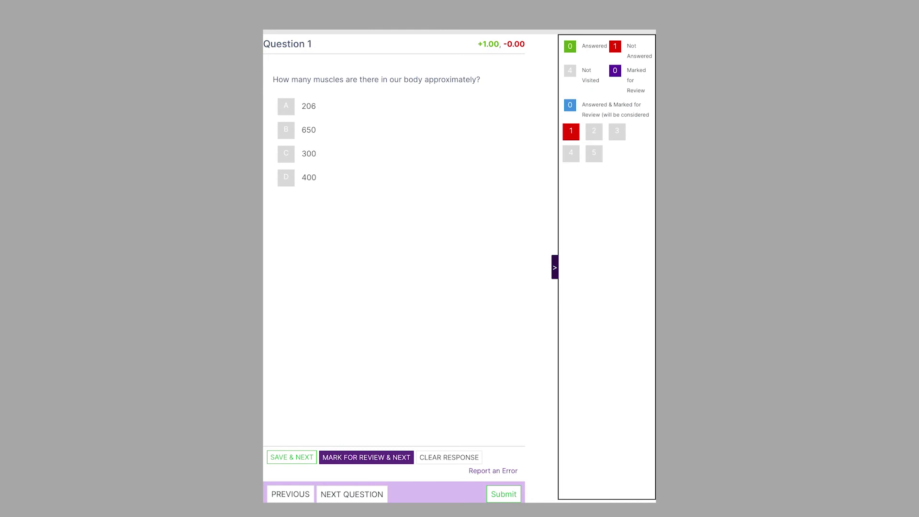
# Answer 650 for the muscle-count question, then submit and confirm the quiz
pyautogui.click(309, 130)
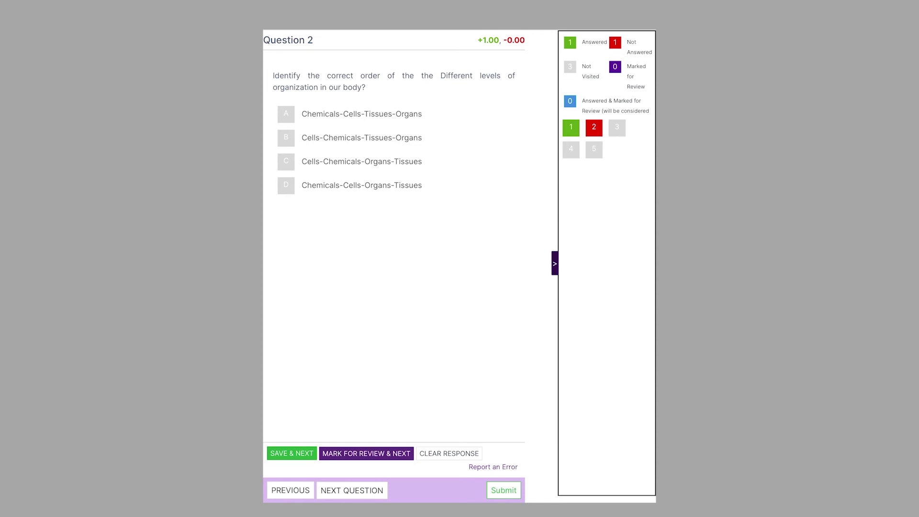
pyautogui.click(504, 489)
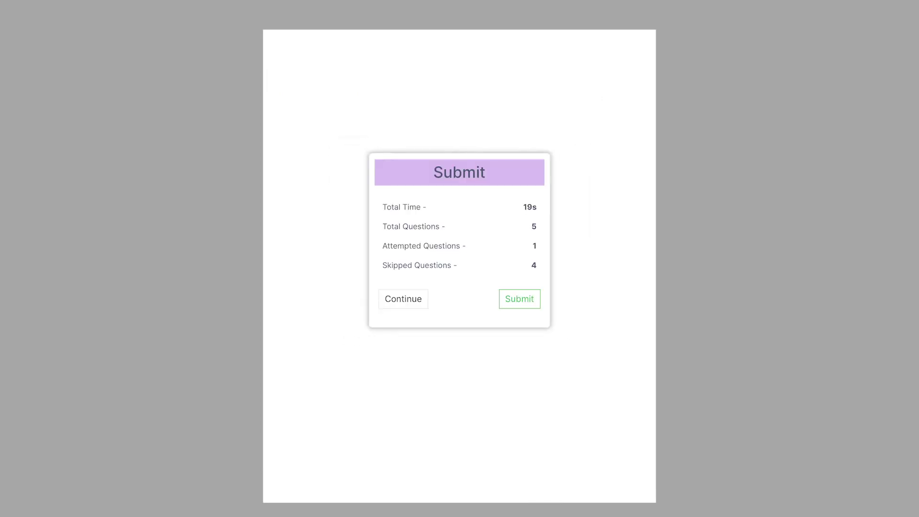
pyautogui.click(515, 300)
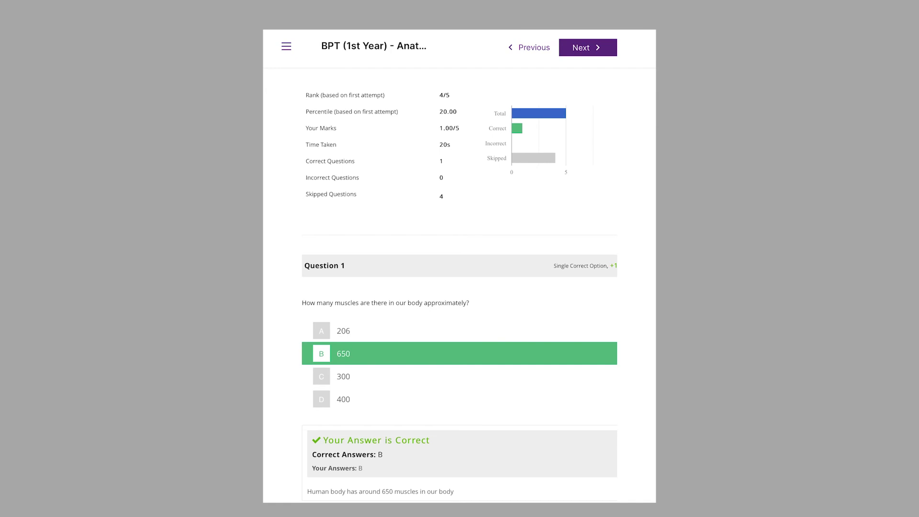
# Open the course contents list and collapse the Introduction to Human Anatomy section
pyautogui.click(286, 46)
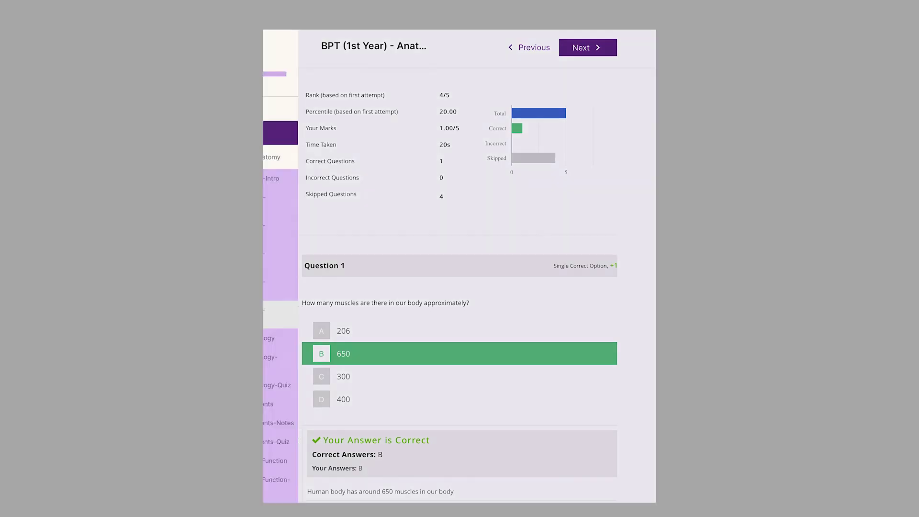
pyautogui.scroll(-2, 346, 325)
pyautogui.scroll(2, 345, 325)
pyautogui.click(271, 157)
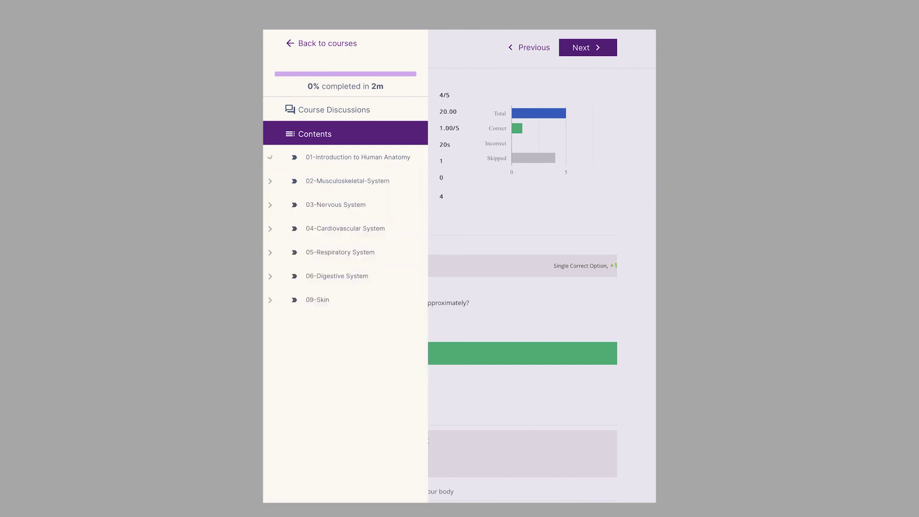